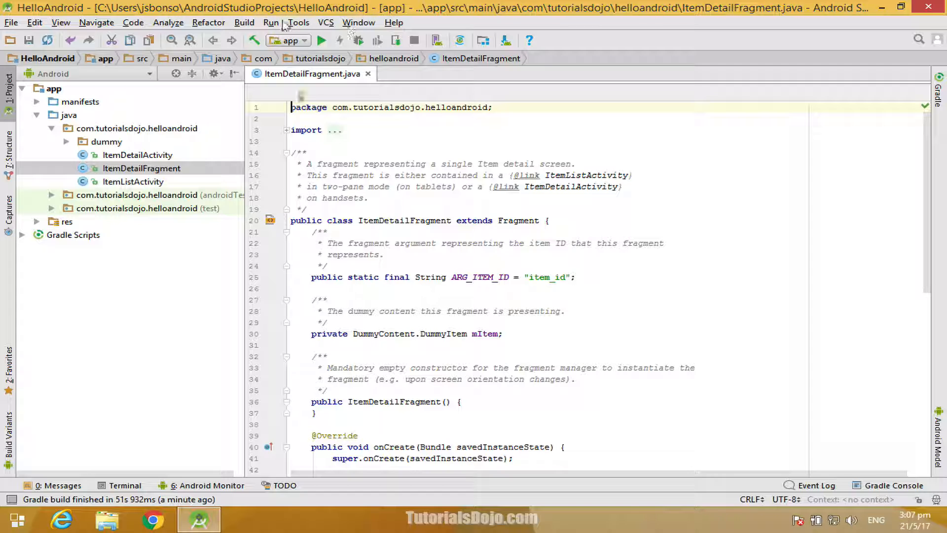
# Step: Open the AVD Manager and start creating a new virtual device
pyautogui.click(298, 23)
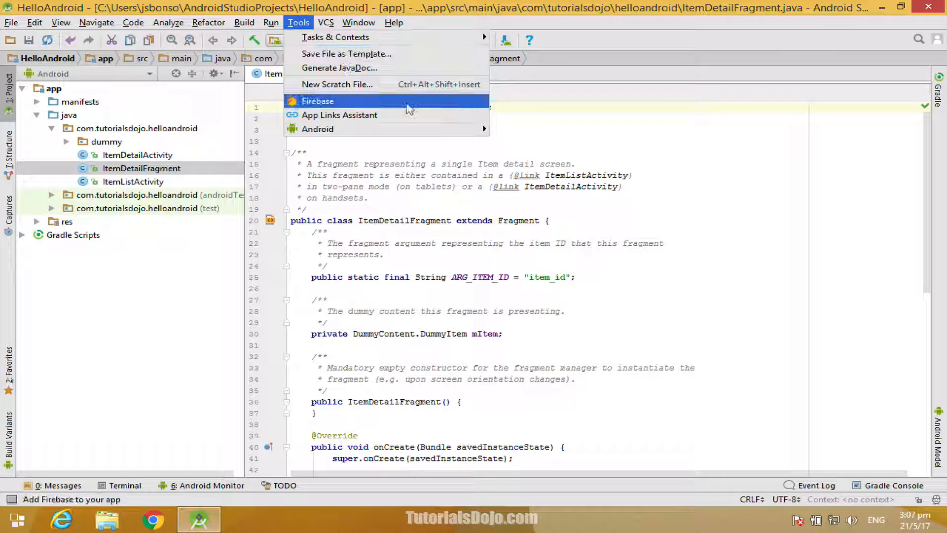
pyautogui.moveTo(472, 132)
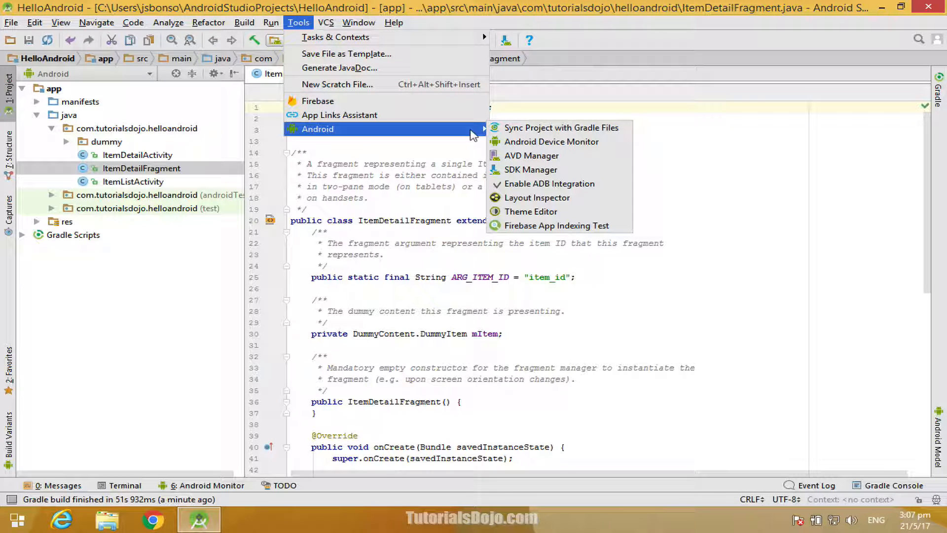
pyautogui.click(578, 158)
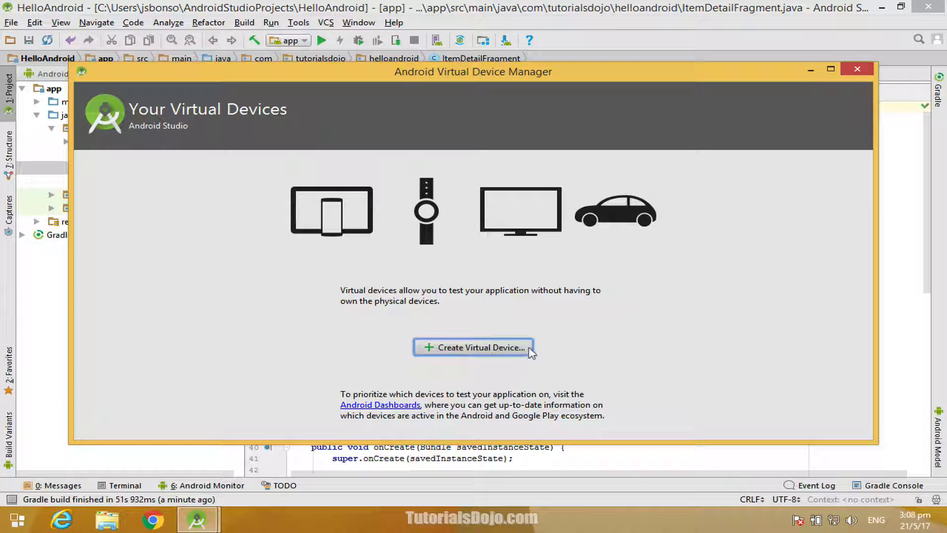
pyautogui.click(530, 348)
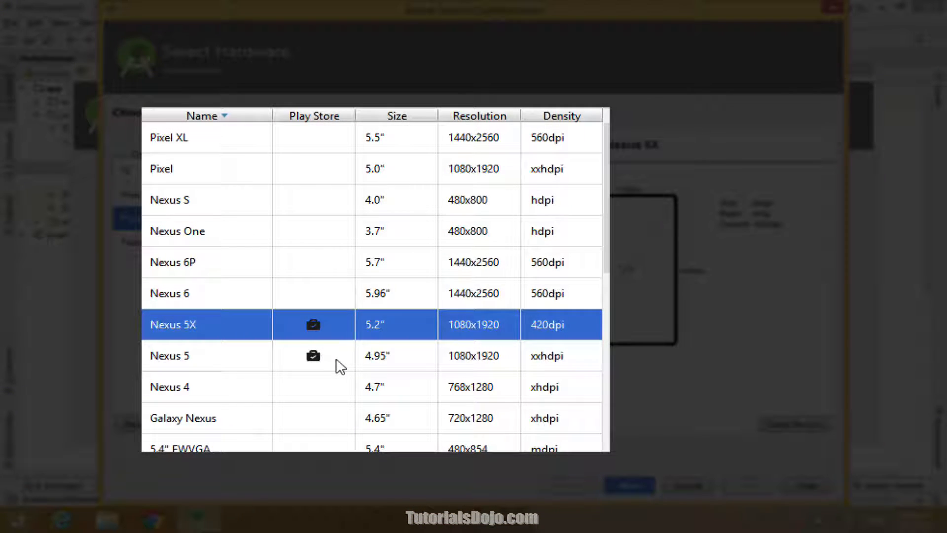
# Step: Choose the Nexus 5X phone as the device definition and continue to the system image selection
pyautogui.click(339, 366)
pyautogui.click(339, 325)
pyautogui.scroll(-1, 339, 325)
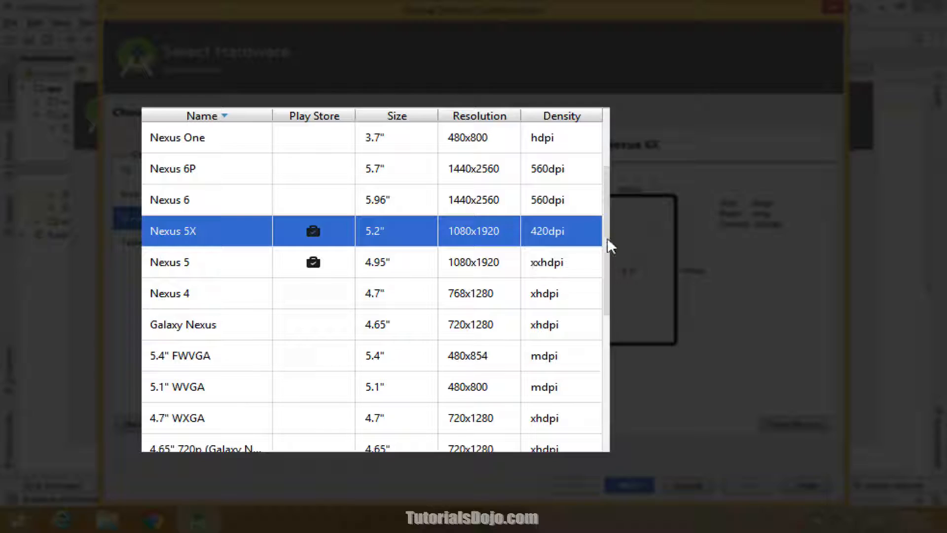
pyautogui.scroll(-2, 605, 254)
pyautogui.scroll(3, 548, 262)
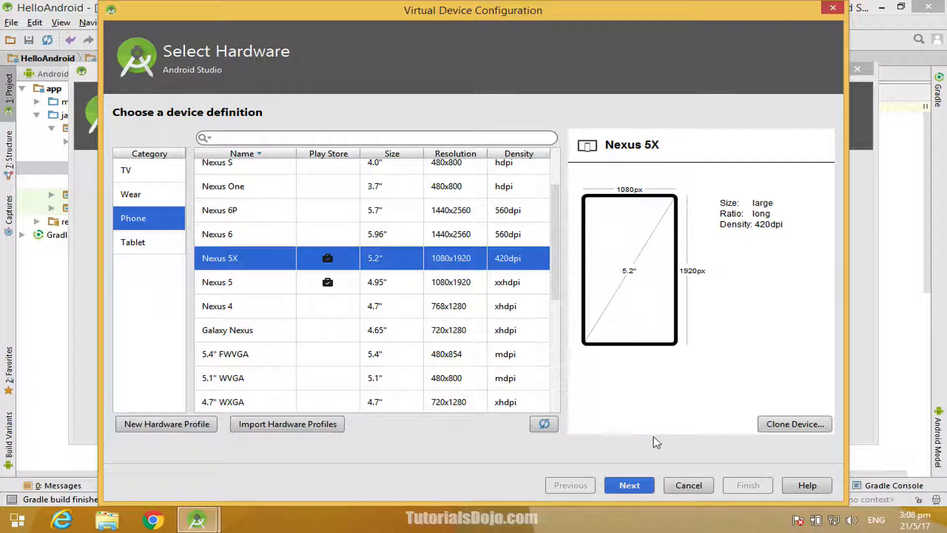
pyautogui.click(643, 488)
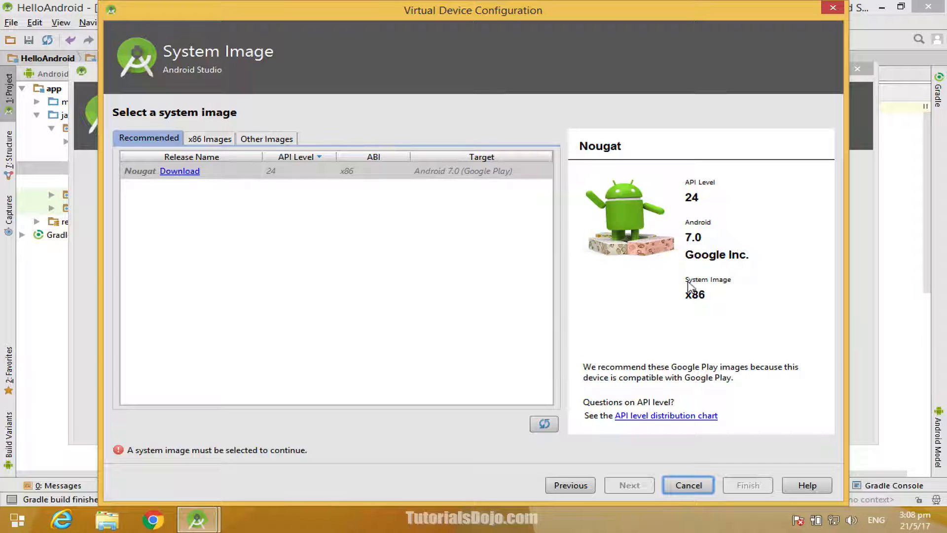
# Step: Start downloading the Nougat API level 25 x86 system image with target Android 7.1.1 (Google APIs)
pyautogui.click(218, 139)
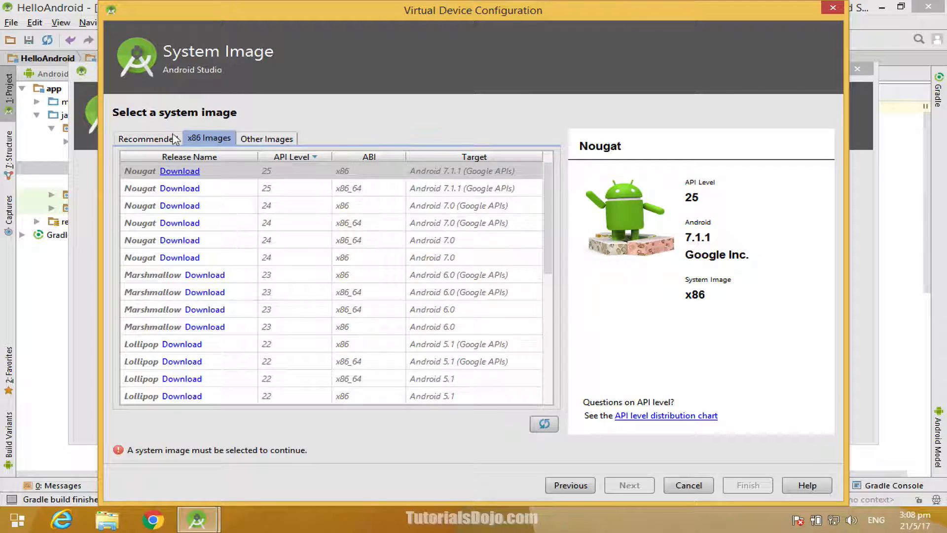
pyautogui.click(250, 141)
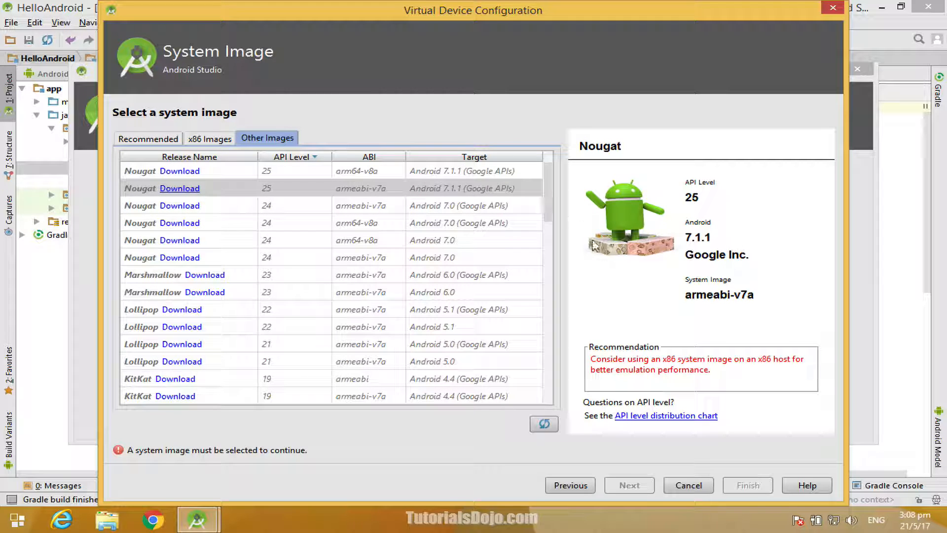
pyautogui.click(149, 140)
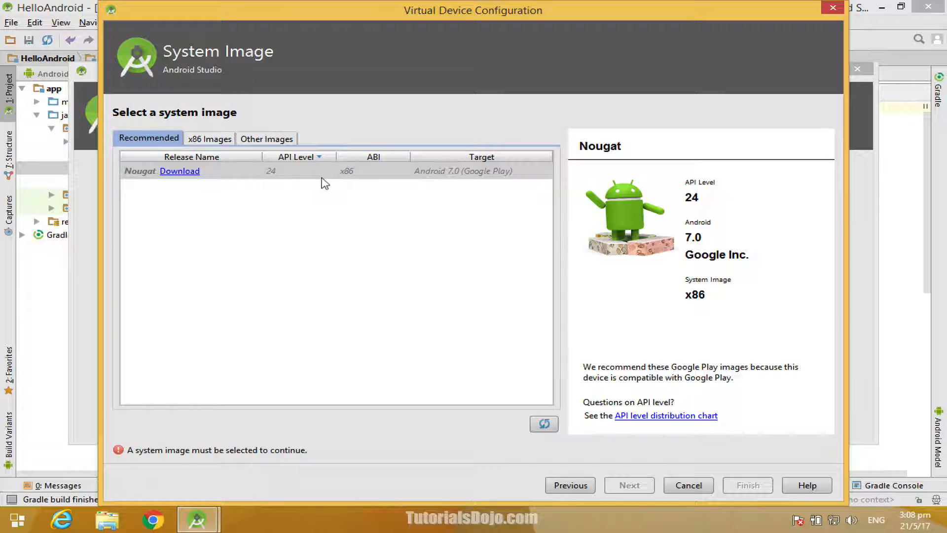
pyautogui.click(214, 143)
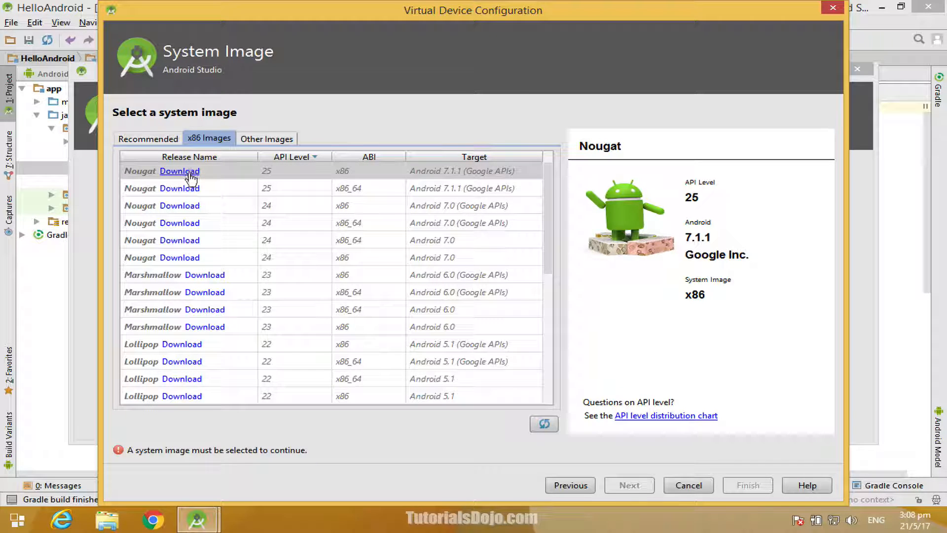
pyautogui.click(161, 141)
pyautogui.click(213, 142)
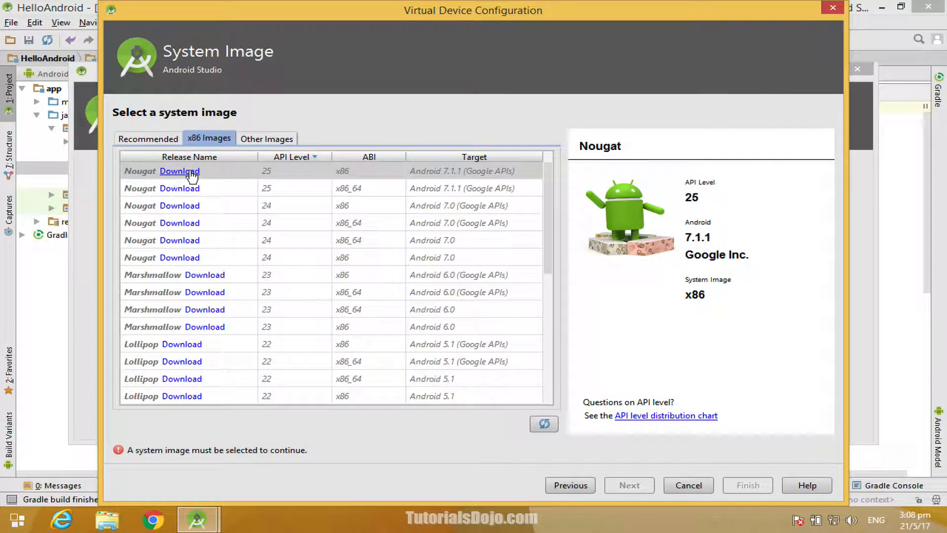
pyautogui.click(190, 171)
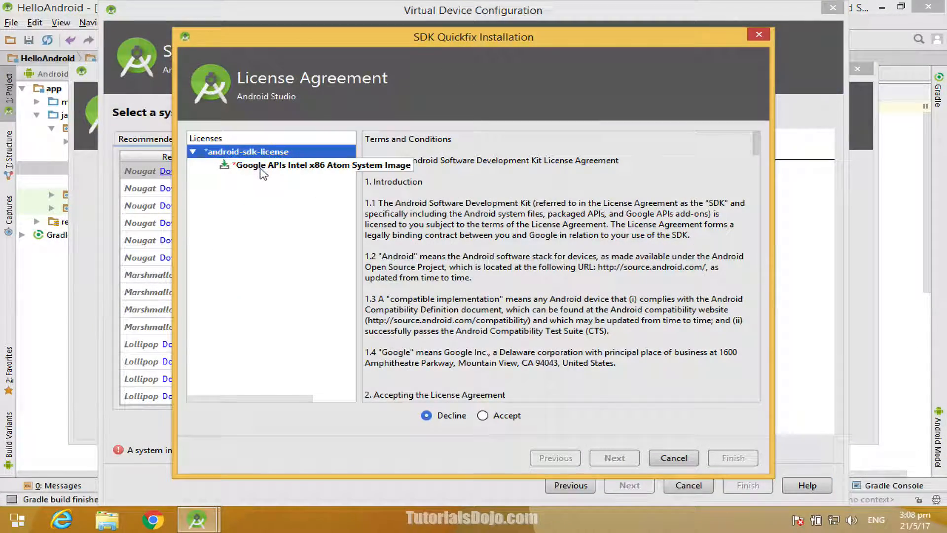
# Step: Accept the android-sdk-license for the Google APIs Intel x86 Atom System Image and complete its installation
pyautogui.click(263, 170)
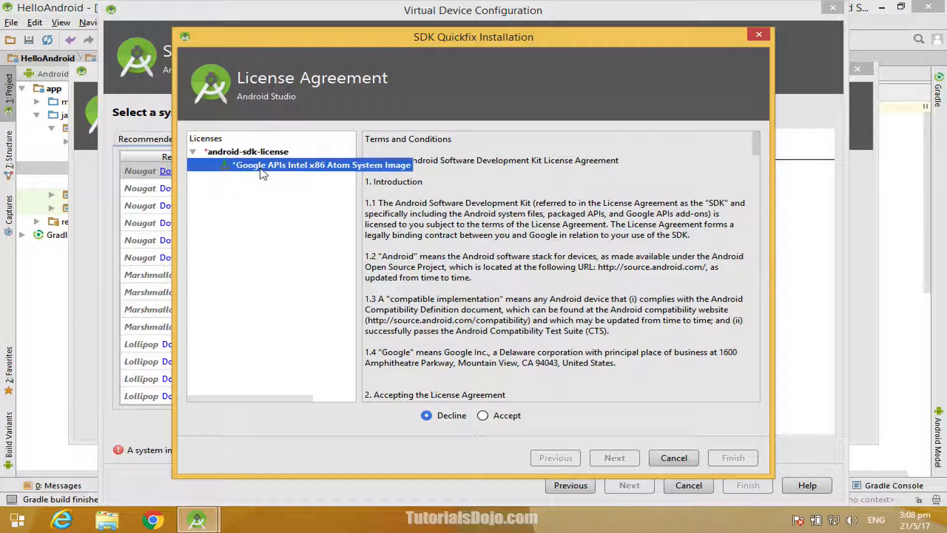
pyautogui.click(485, 420)
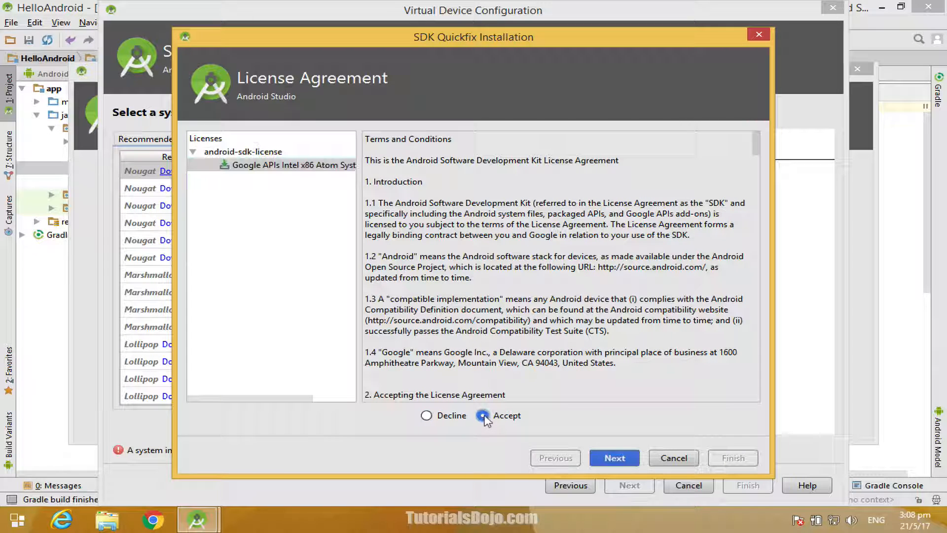
pyautogui.click(638, 458)
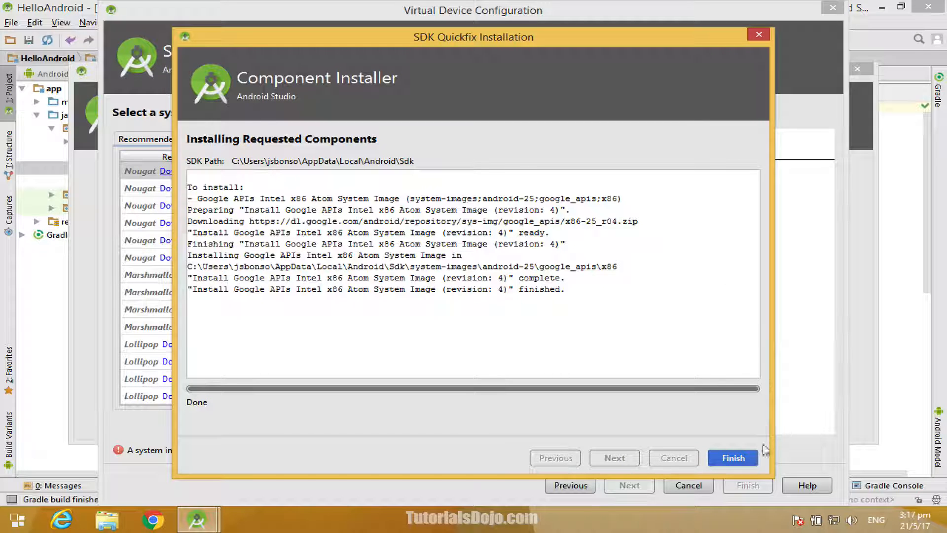
pyautogui.click(734, 458)
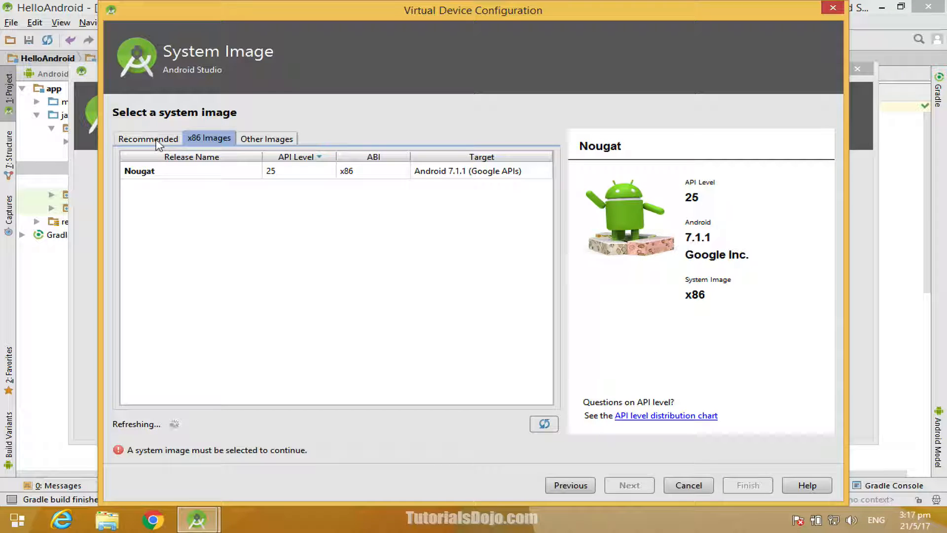
# Step: Assign the installed Nougat API 25 x86 image to the device and set its startup orientation to Portrait
pyautogui.click(198, 174)
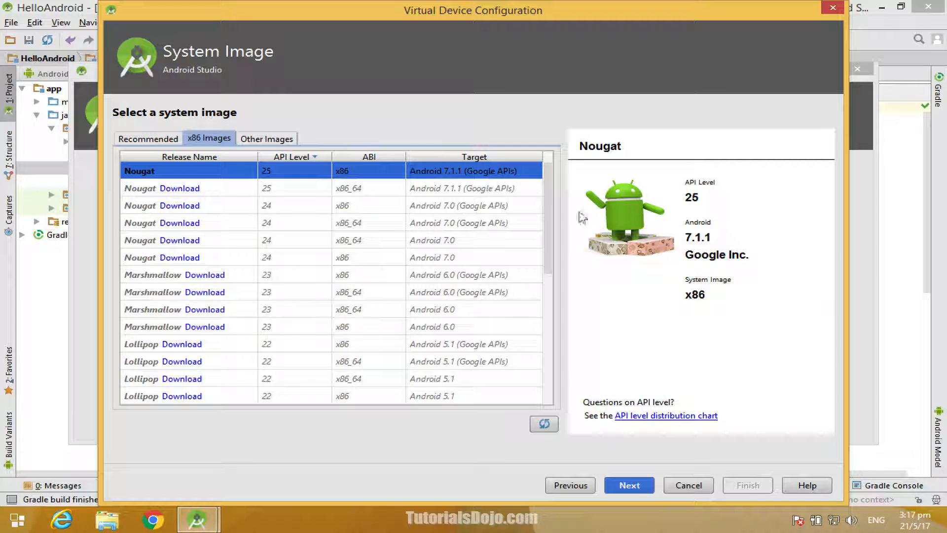
pyautogui.click(649, 486)
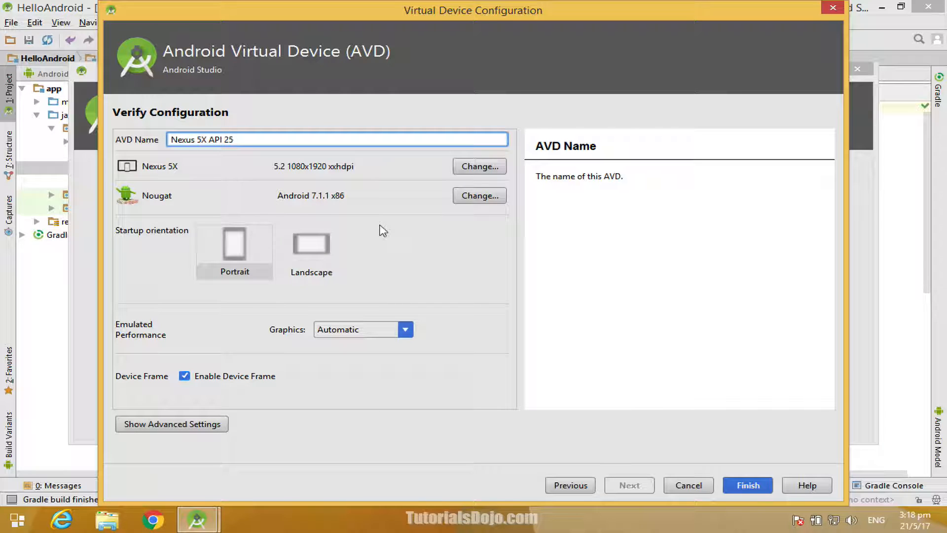
pyautogui.click(328, 253)
pyautogui.click(246, 252)
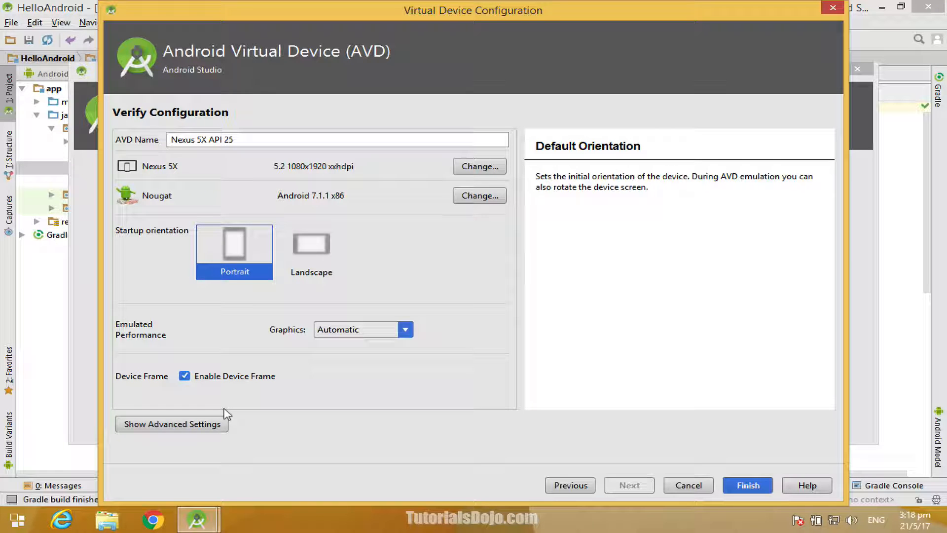
# Step: Examine the network latency and speed options in the virtual device's advanced settings, leaving the advanced settings hidden again
pyautogui.click(211, 430)
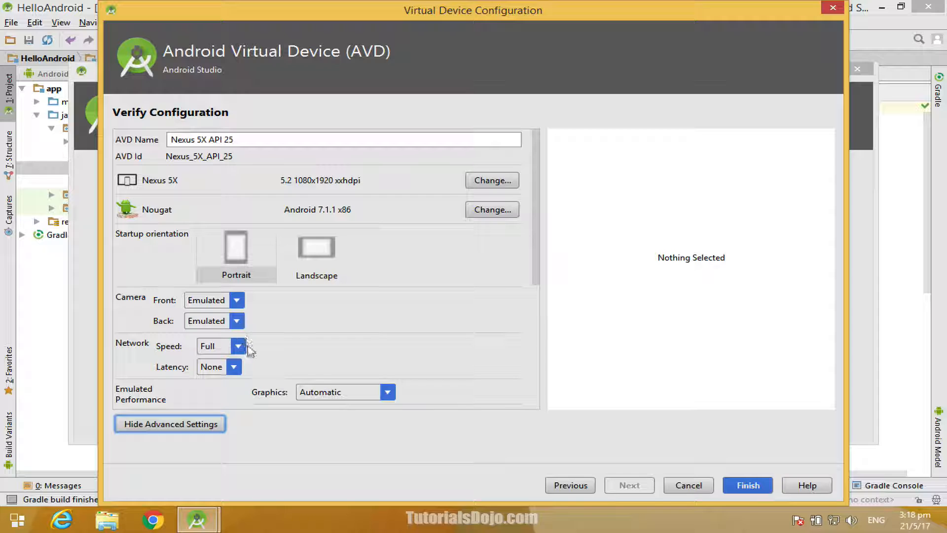
pyautogui.click(240, 366)
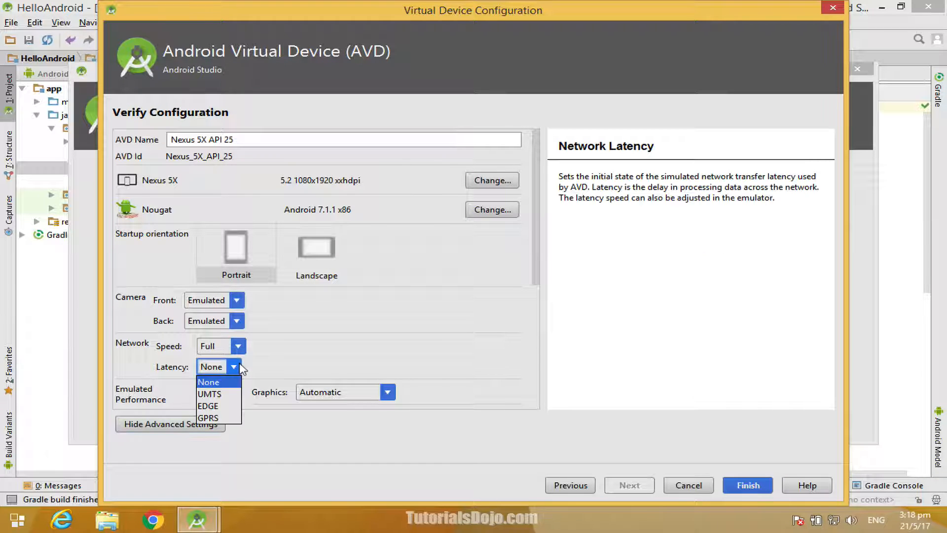
pyautogui.click(240, 365)
pyautogui.click(244, 344)
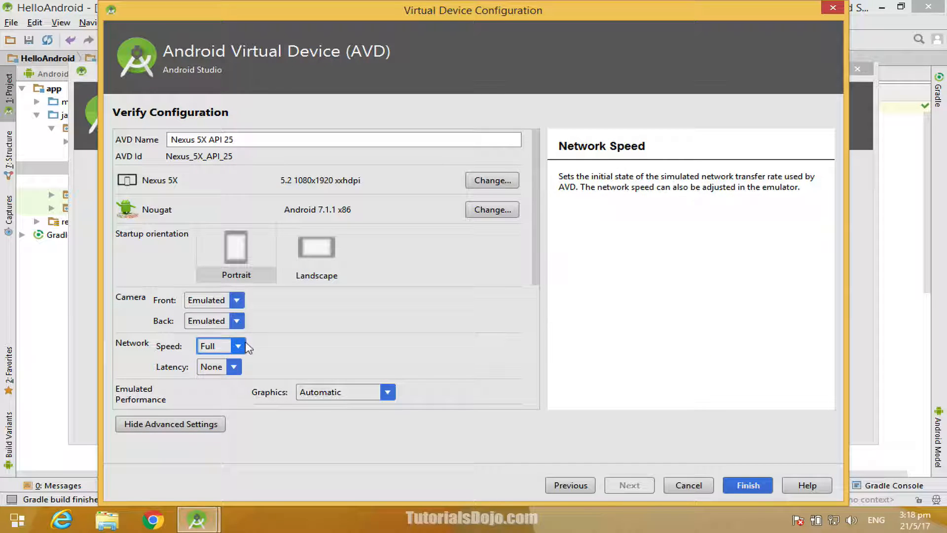
pyautogui.click(241, 346)
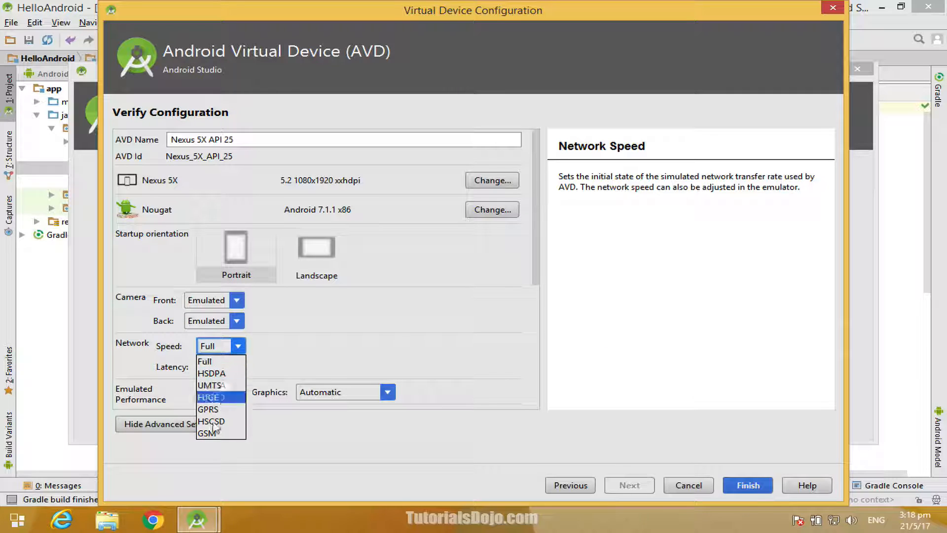
pyautogui.click(239, 346)
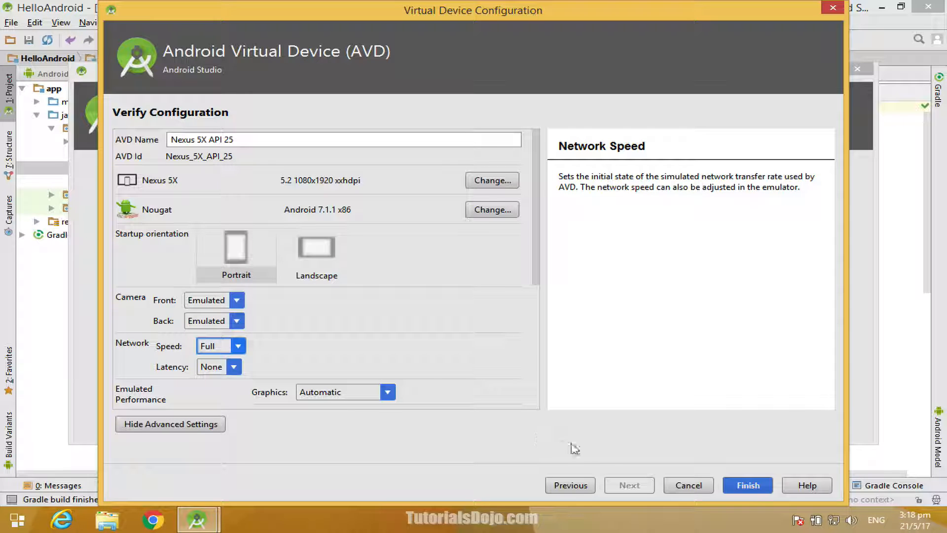
pyautogui.click(208, 425)
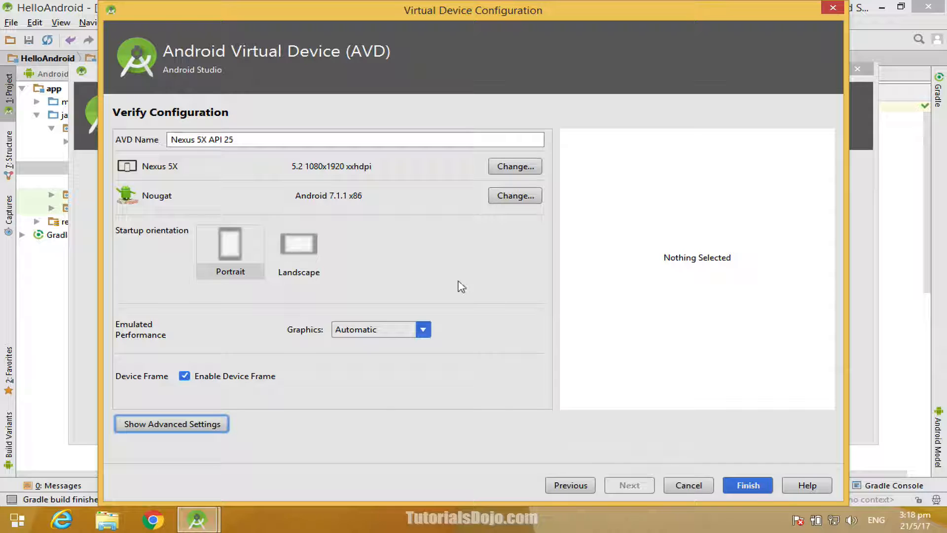
# Step: Finish creating the Nexus 5X API 25 virtual device and launch it in the emulator
pyautogui.click(740, 488)
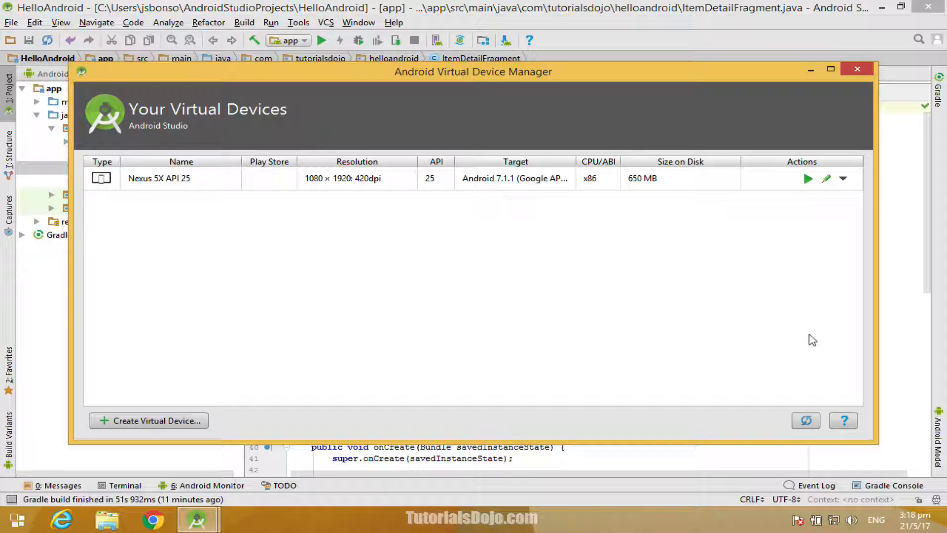
pyautogui.click(809, 179)
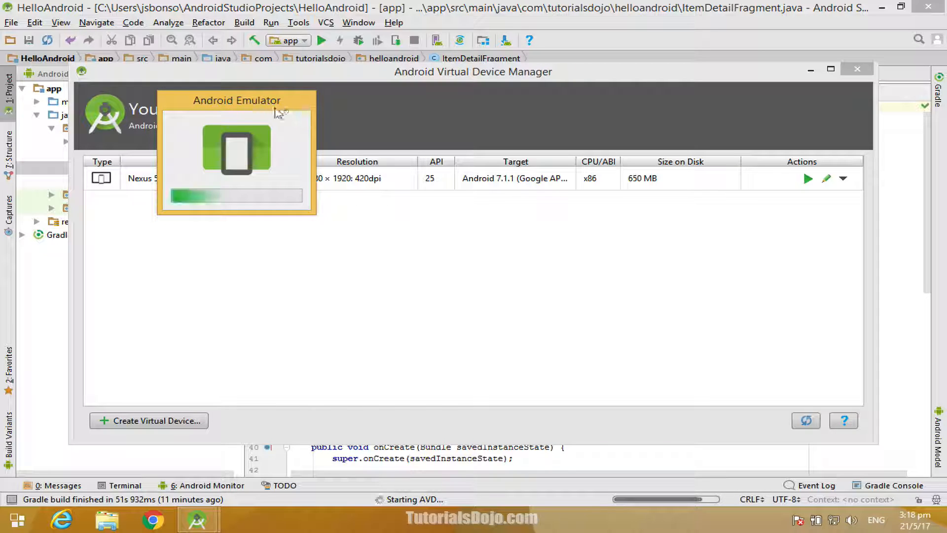
pyautogui.moveTo(276, 104); pyautogui.dragTo(506, 185)
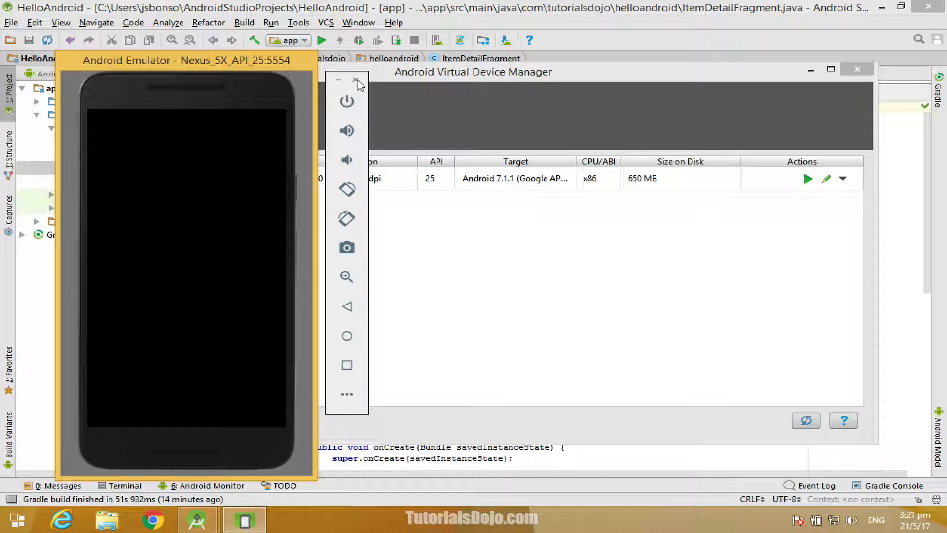
# Step: Close the running emulator and the virtual device manager, returning to the ItemDetailFragment.java code
pyautogui.click(356, 81)
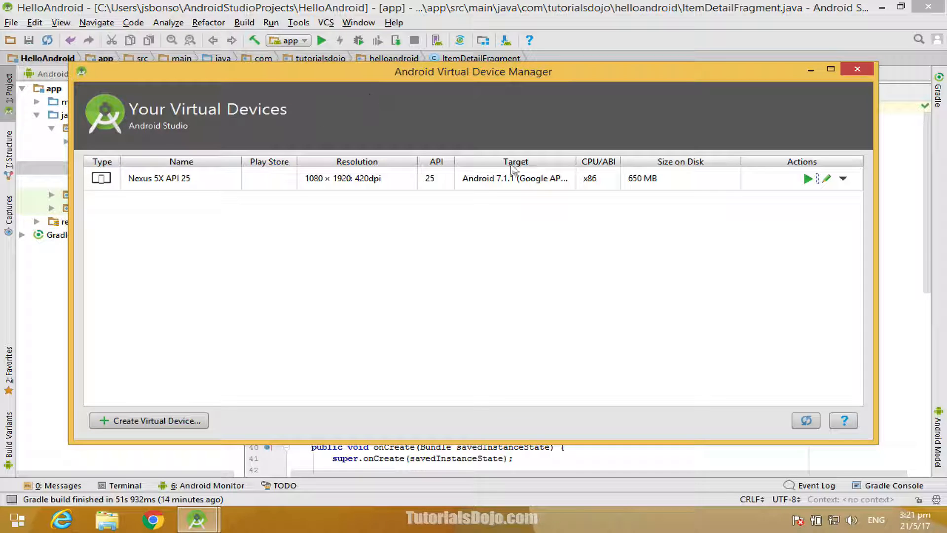
pyautogui.click(857, 68)
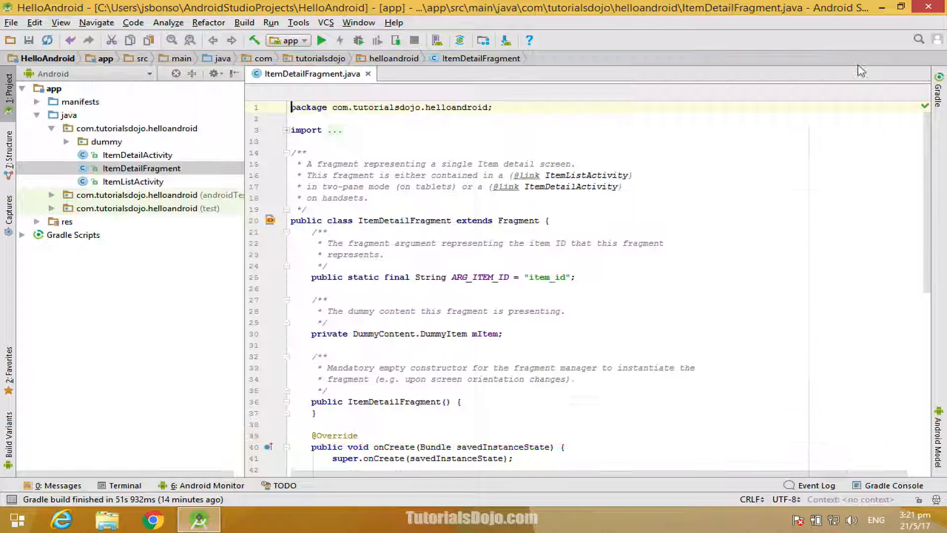
pyautogui.click(385, 254)
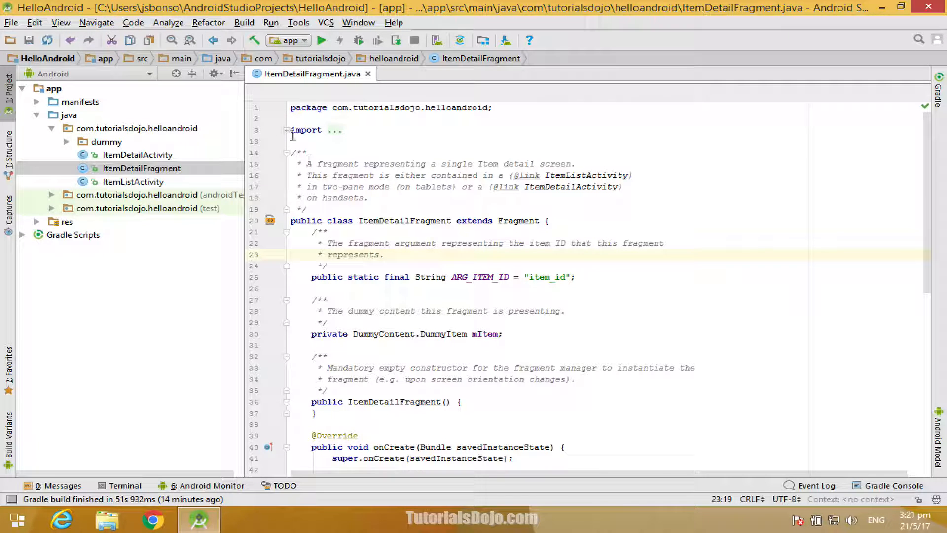
# Step: Run the app with the Nexus 5X API 25 virtual device as the deployment target
pyautogui.click(323, 41)
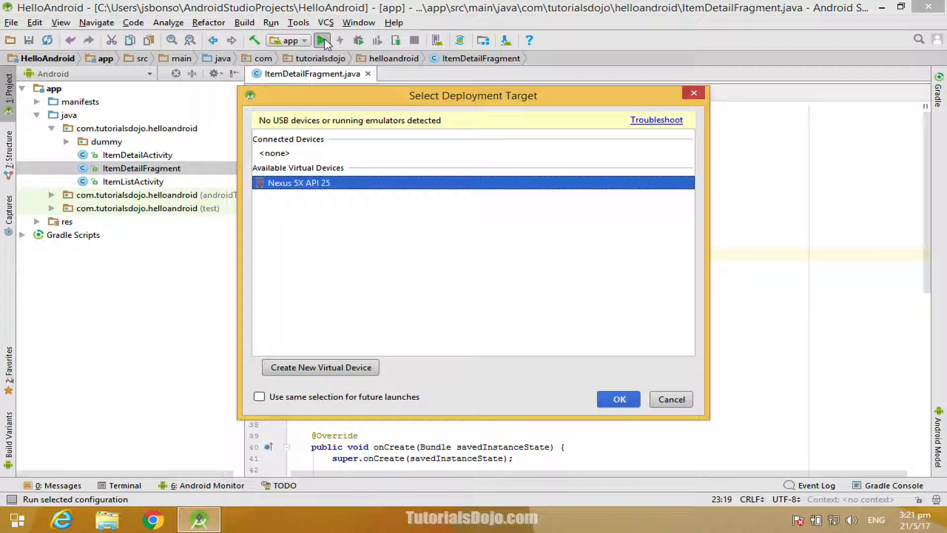
pyautogui.click(630, 402)
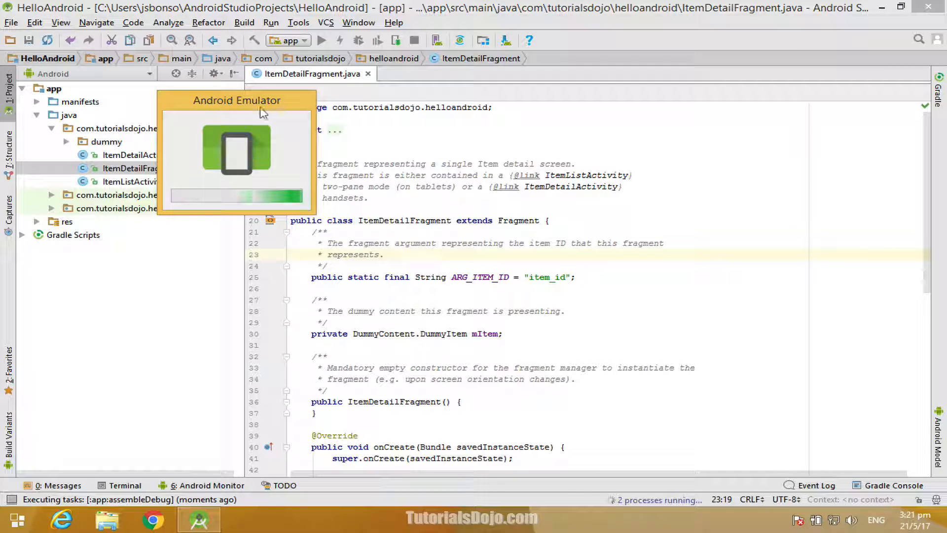
pyautogui.moveTo(287, 105); pyautogui.dragTo(523, 201)
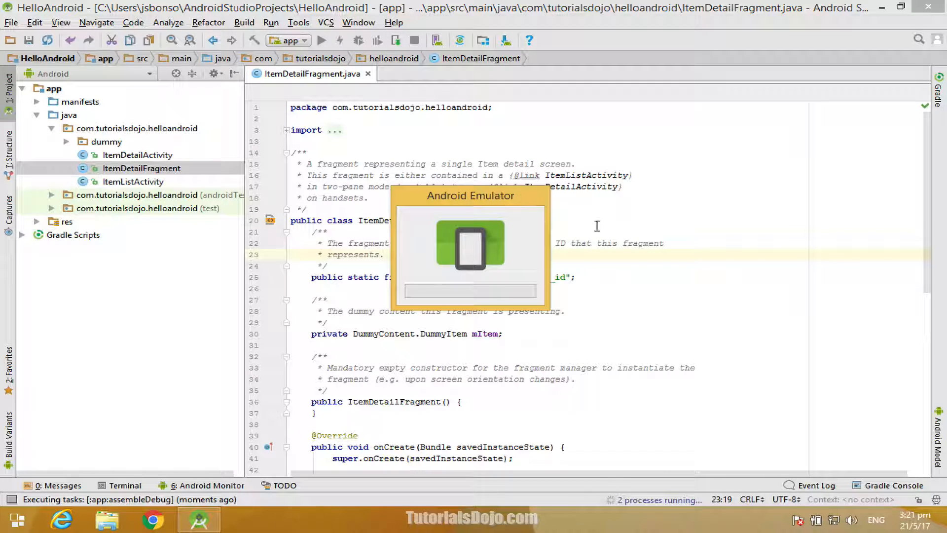